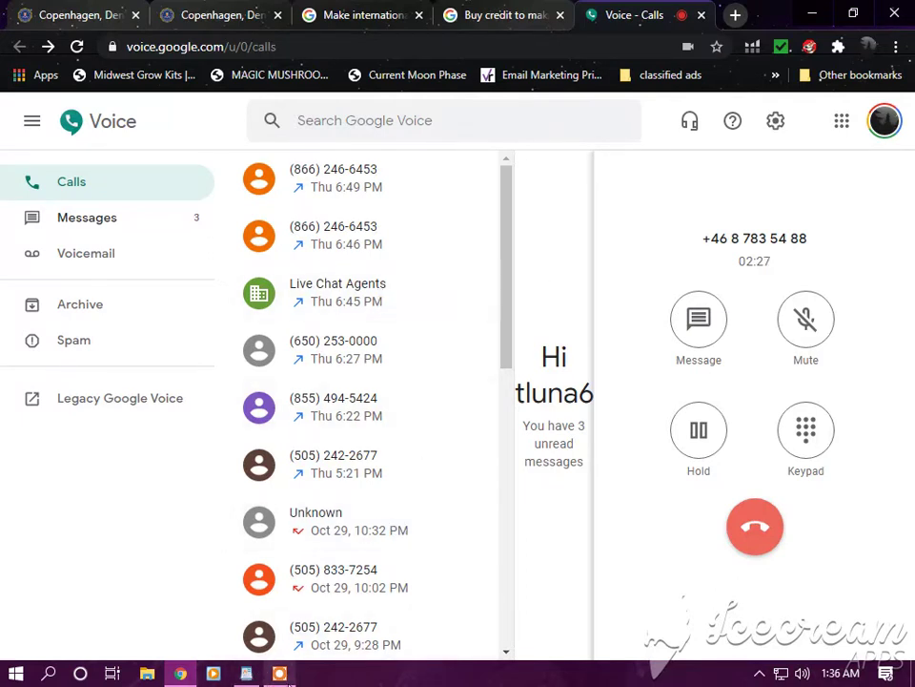
pyautogui.click(281, 673)
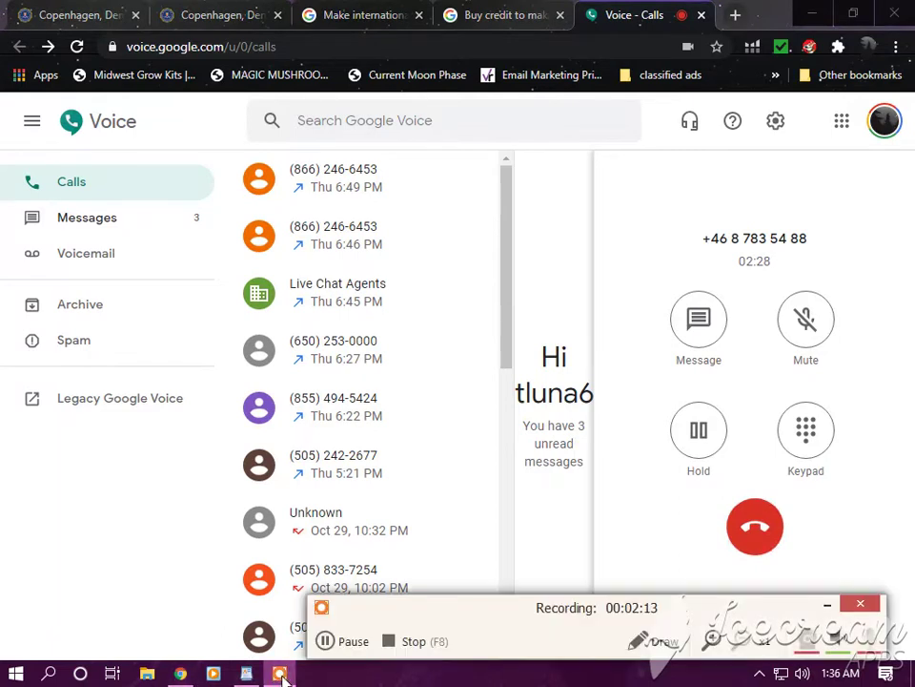